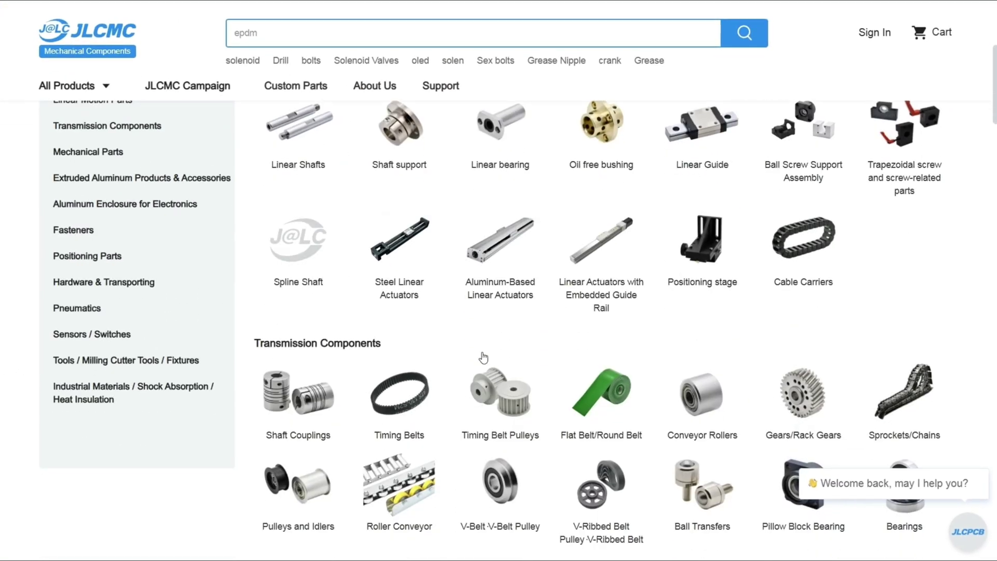
scroll(483, 360, "down", 3)
scroll(483, 360, "down", 2)
scroll(478, 356, "down", 3)
scroll(478, 356, "down", 3)
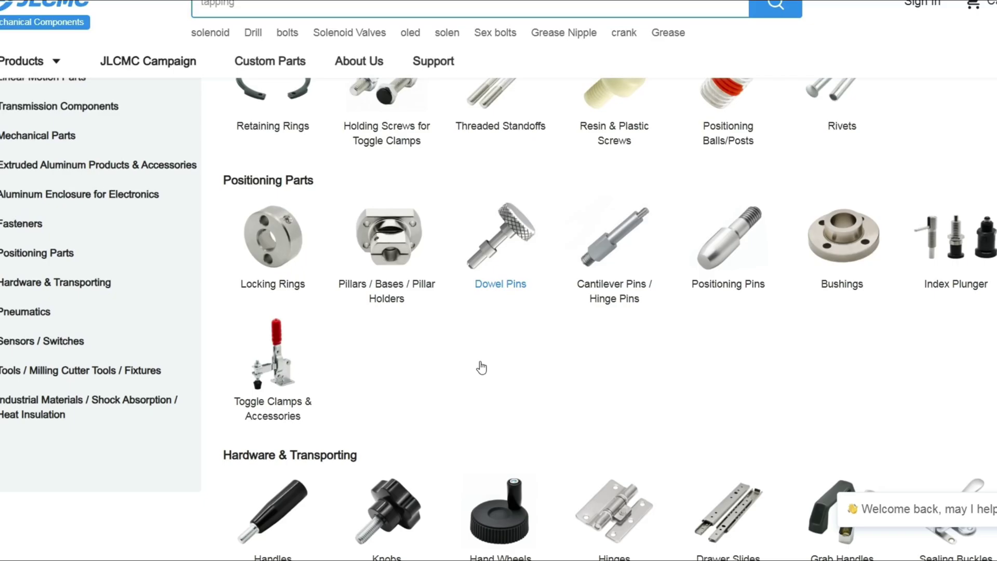
scroll(478, 356, "down", 3)
scroll(481, 370, "down", 3)
scroll(480, 365, "down", 5)
scroll(478, 367, "down", 5)
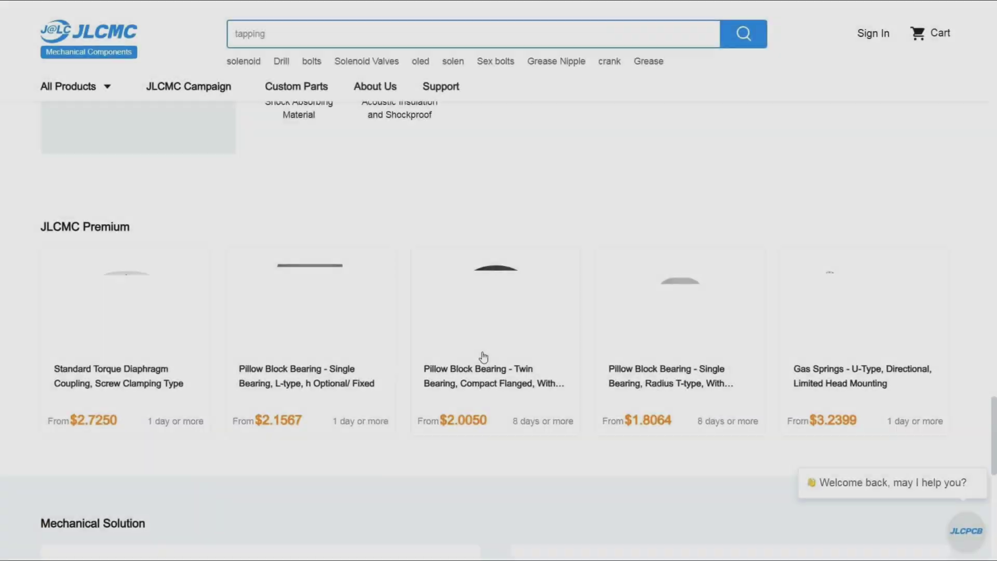
scroll(482, 356, "down", 2)
scroll(482, 358, "down", 4)
scroll(482, 357, "up", 5)
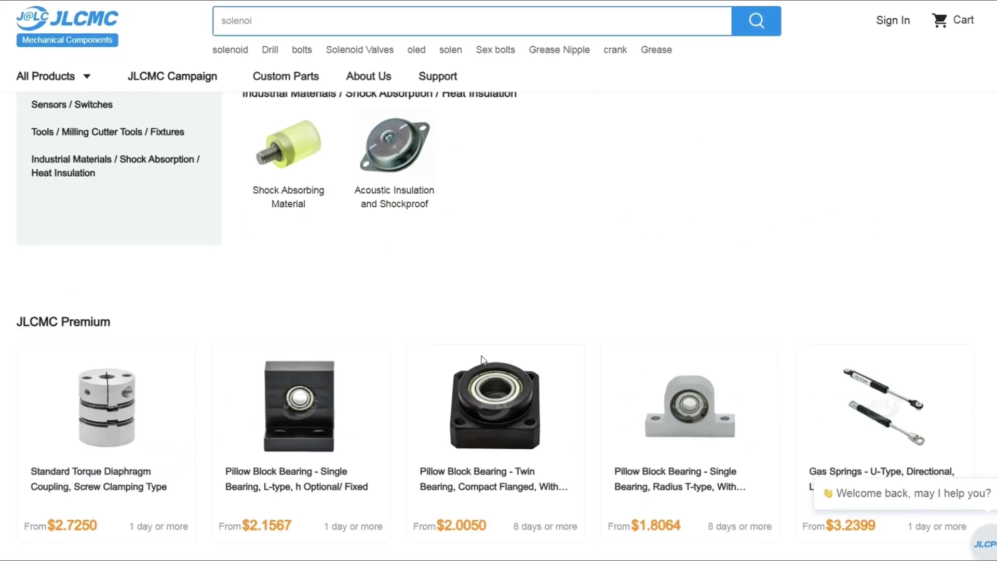
scroll(482, 357, "up", 4)
scroll(481, 358, "up", 3)
scroll(480, 357, "up", 3)
scroll(481, 358, "up", 2)
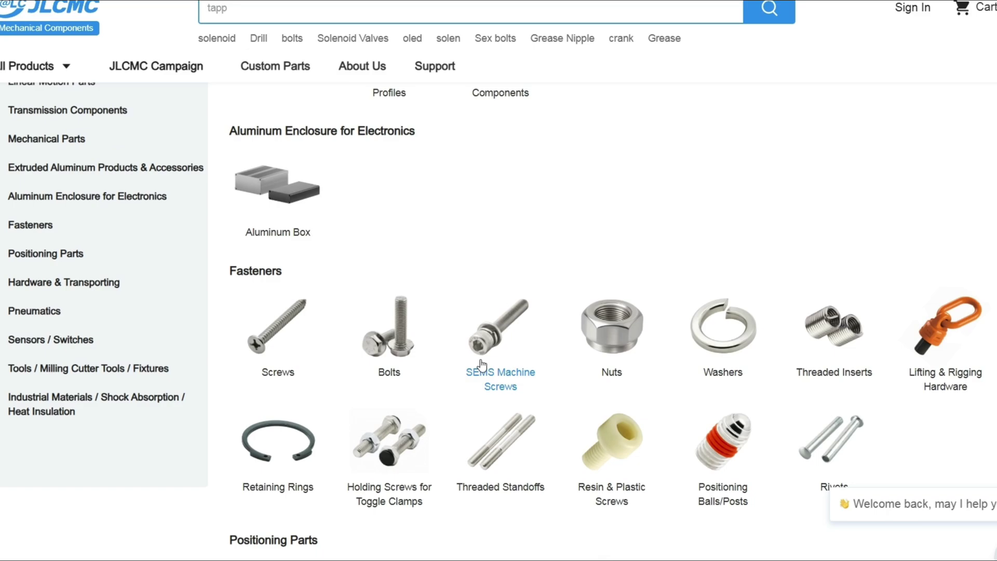
scroll(481, 358, "up", 5)
scroll(481, 357, "up", 5)
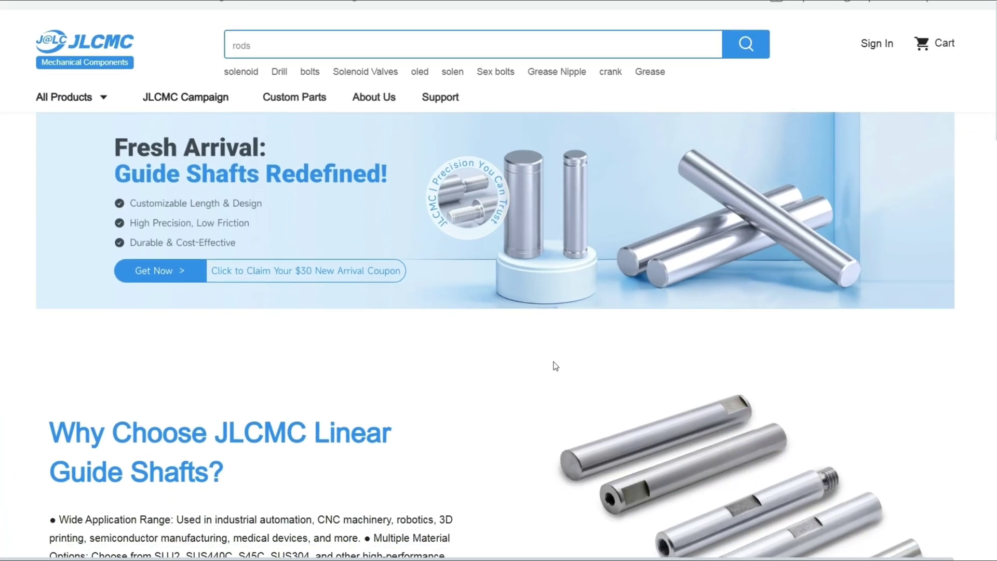
scroll(554, 363, "down", 3)
scroll(554, 361, "down", 3)
scroll(555, 367, "down", 5)
scroll(556, 371, "down", 3)
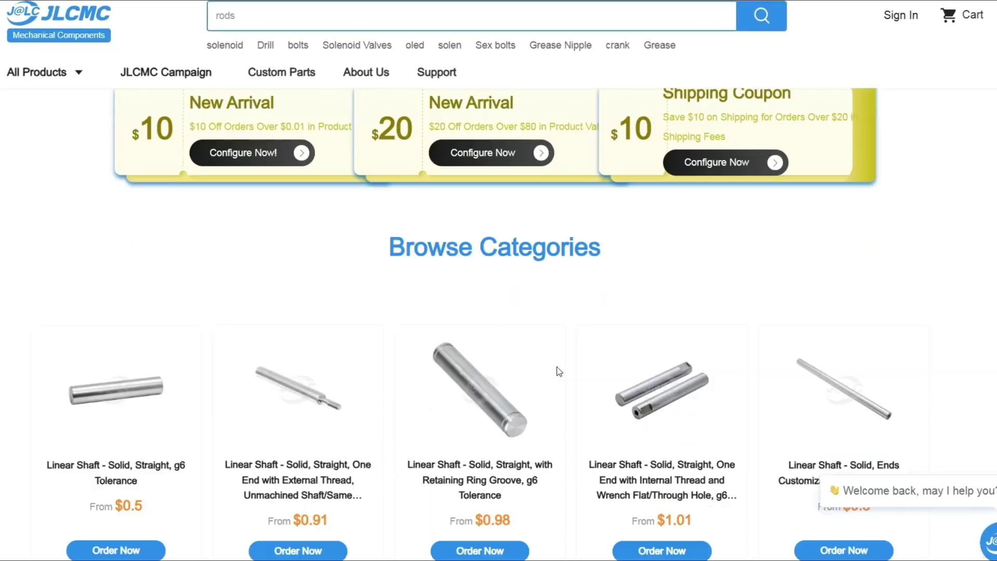
scroll(557, 370, "down", 3)
scroll(557, 370, "down", 1)
scroll(559, 375, "down", 3)
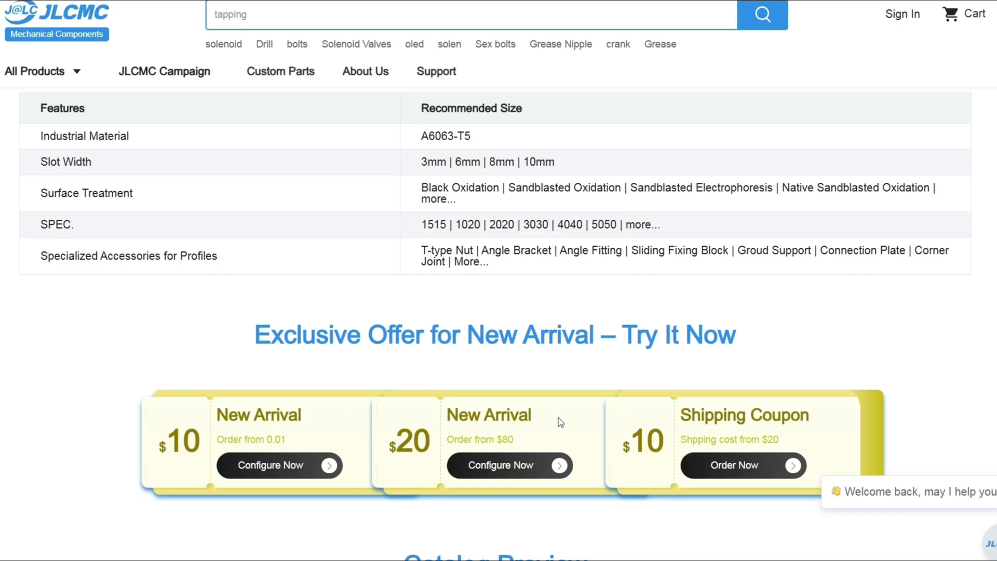
scroll(559, 417, "down", 5)
scroll(561, 430, "down", 5)
scroll(566, 435, "down", 3)
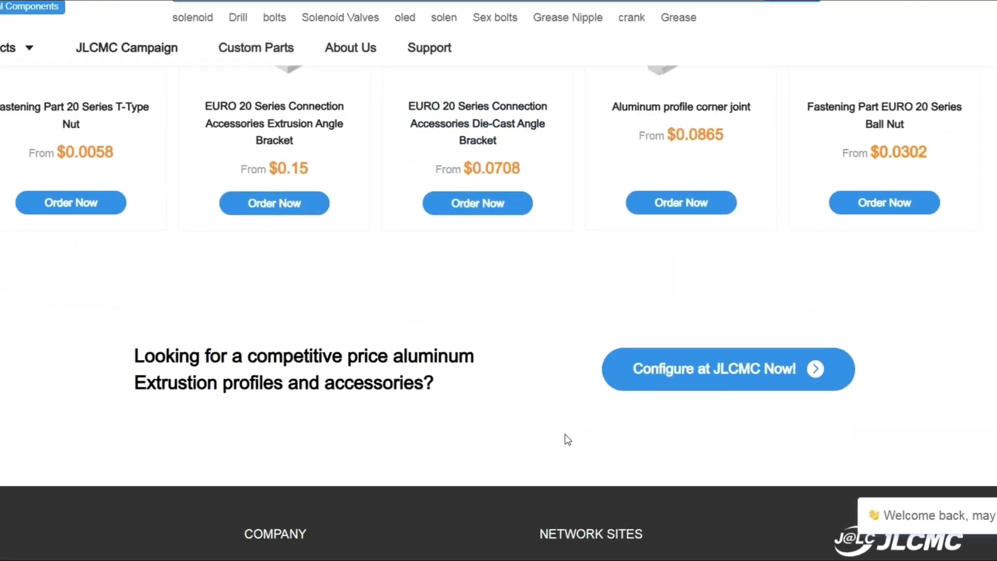
scroll(566, 443, "up", 5)
scroll(569, 450, "up", 1)
scroll(541, 456, "up", 3)
Open the Extruded Aluminum T-Slot 40 Series(EU) 8mm Slot Width page and click Add To Cart
left_click(502, 422)
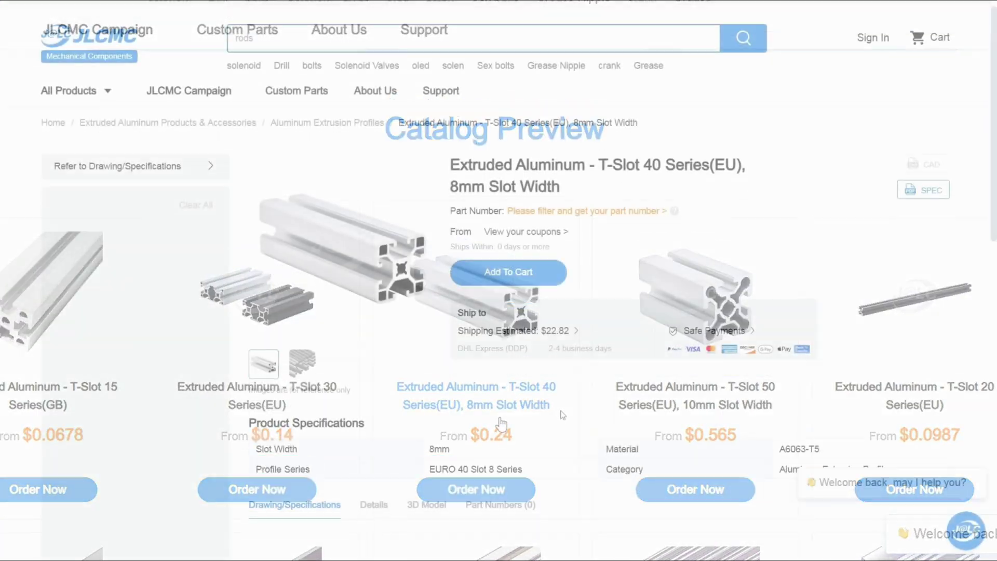
scroll(562, 413, "down", 3)
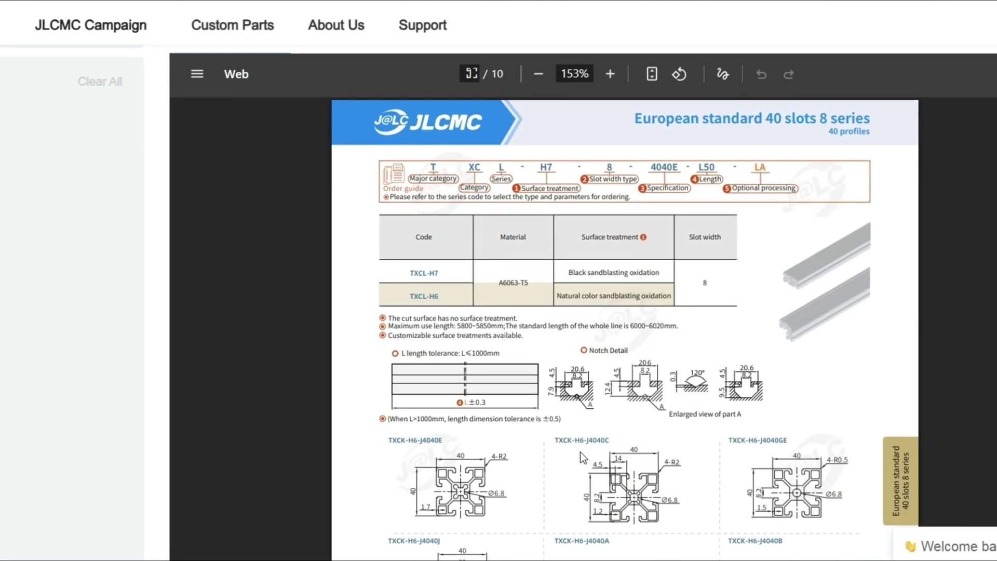
scroll(583, 457, "down", 3)
scroll(584, 462, "up", 5)
scroll(589, 468, "up", 5)
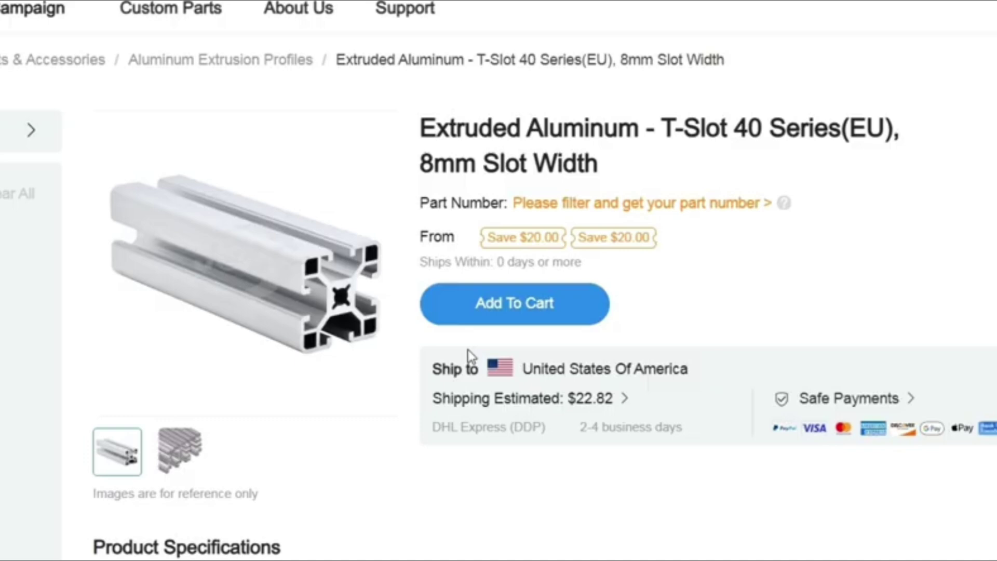
left_click(514, 305)
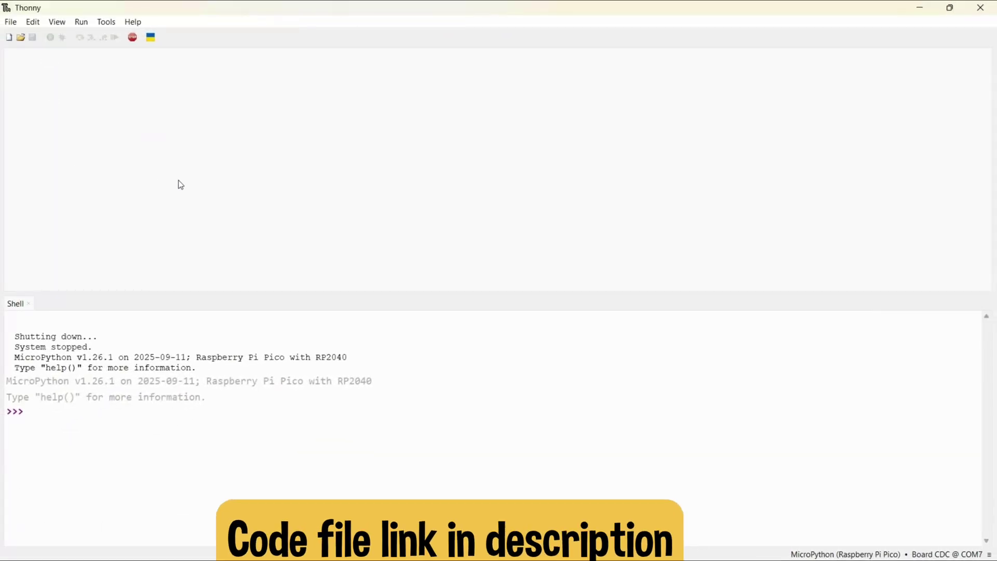
Create a new script containing the MicropyGPS parser code pasted from clipboard history
left_click(11, 22)
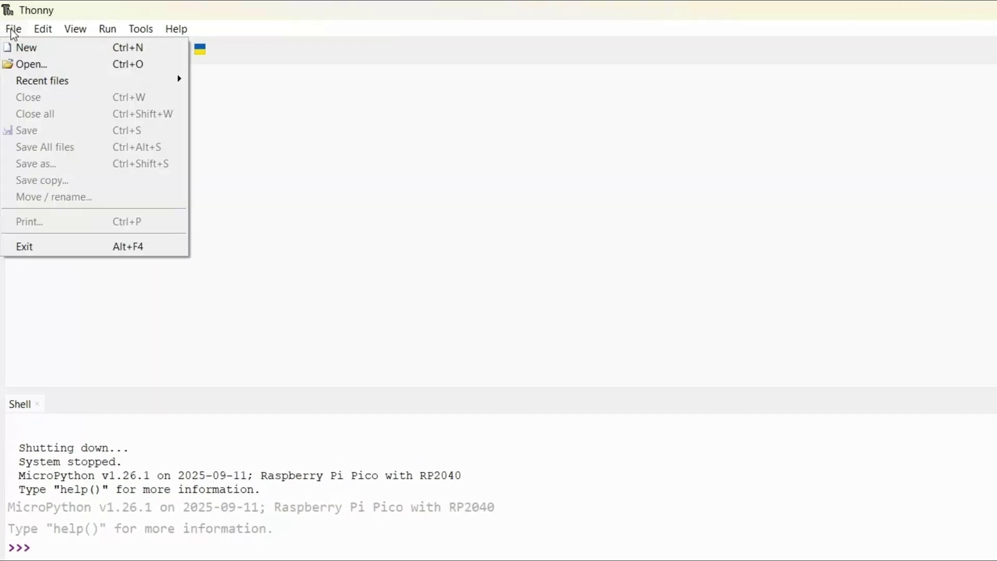
left_click(39, 50)
key("super+v")
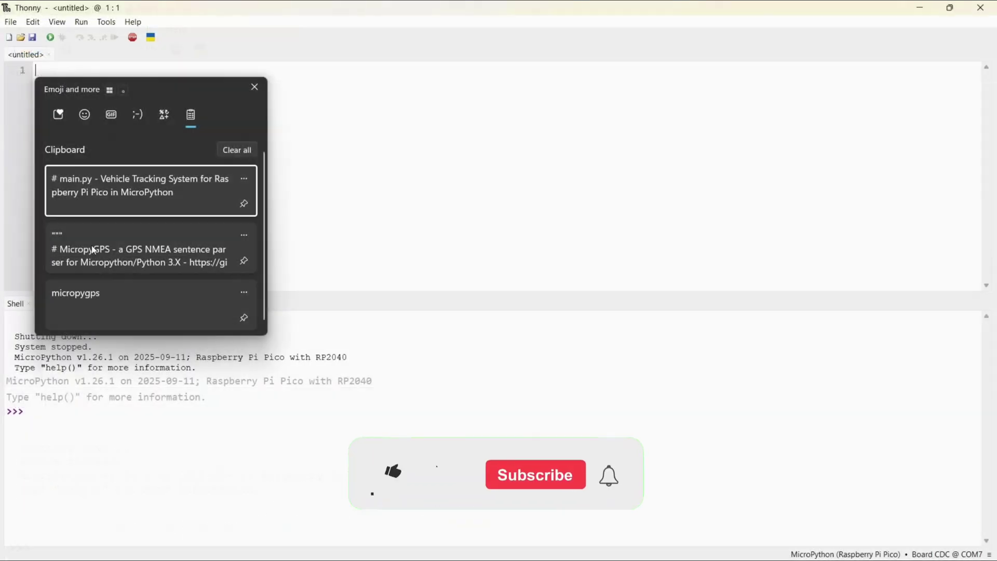
left_click(91, 256)
scroll(194, 253, "up", 2)
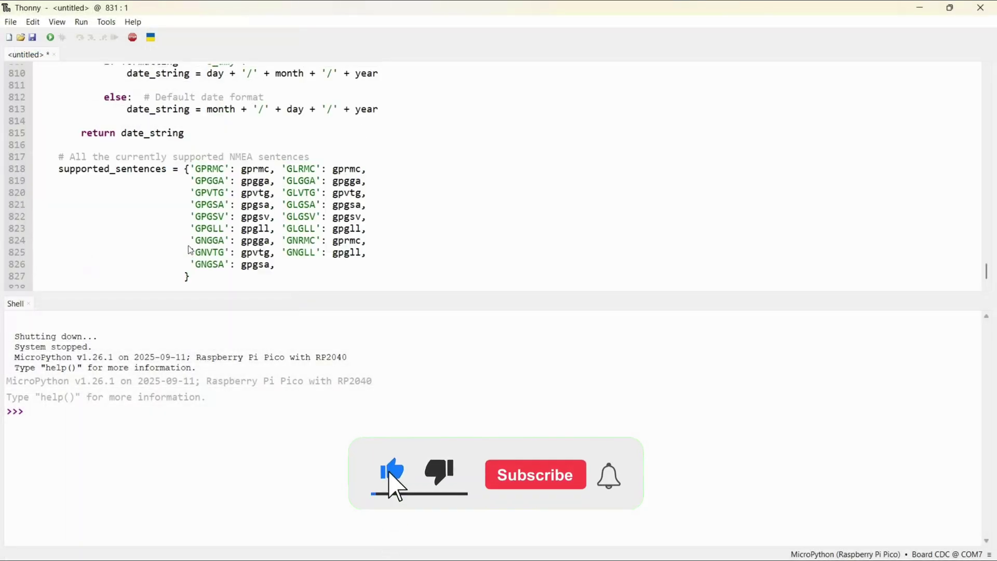
scroll(195, 253, "up", 8)
scroll(195, 254, "up", 20)
scroll(198, 263, "up", 20)
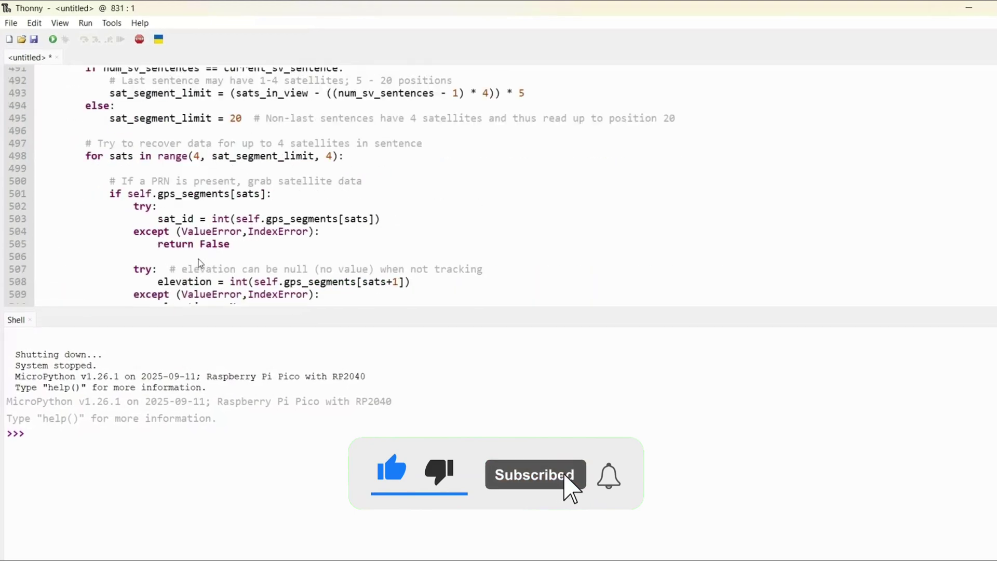
scroll(199, 263, "up", 20)
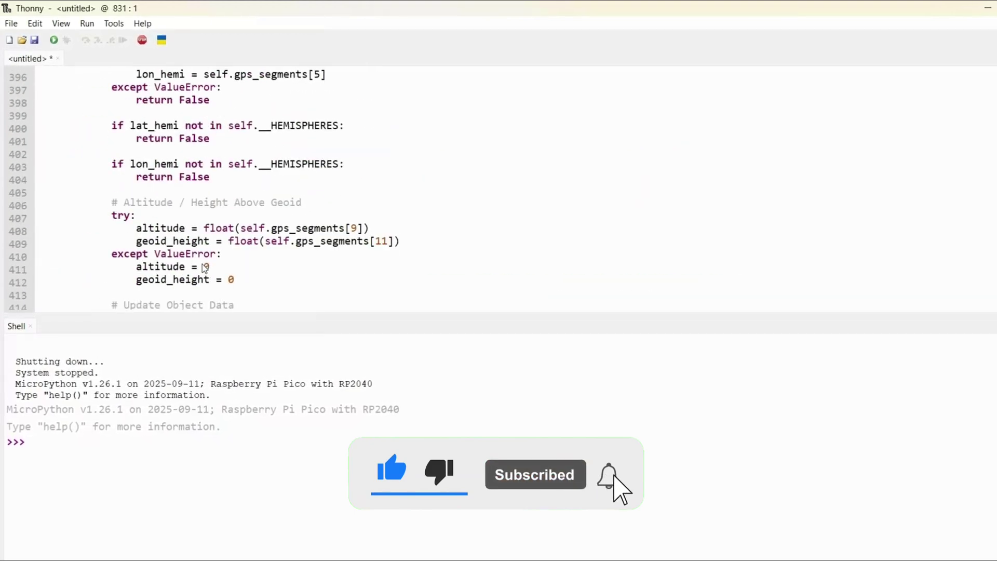
scroll(199, 264, "up", 20)
scroll(199, 264, "up", 20)
scroll(198, 263, "up", 20)
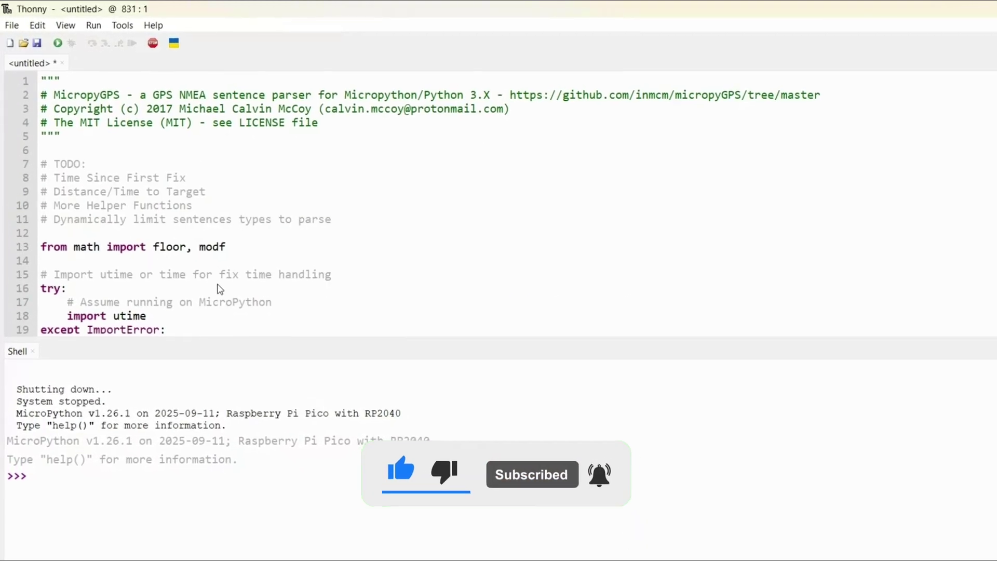
scroll(184, 221, "down", 1)
scroll(186, 233, "up", 1)
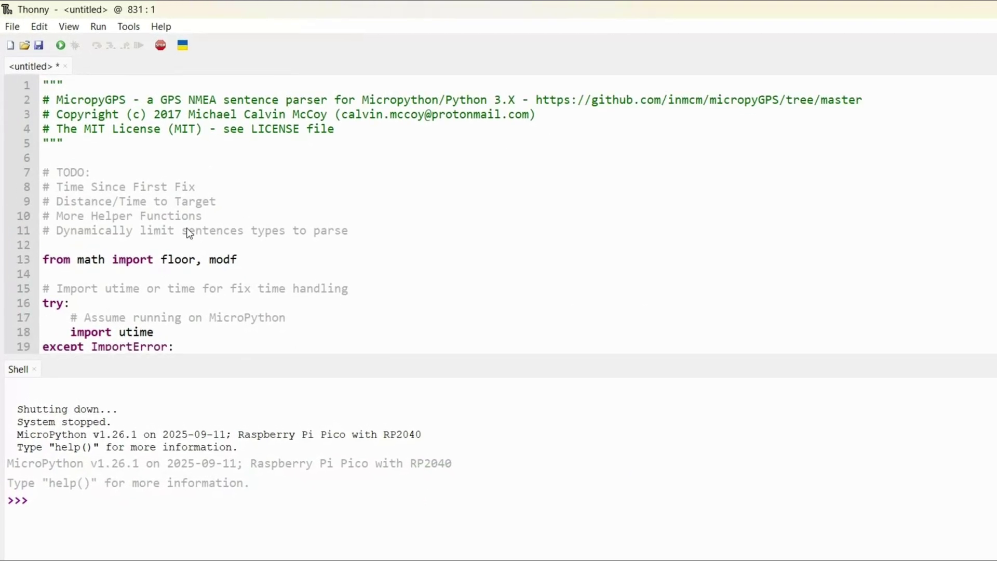
Save the parser script onto the Raspberry Pi Pico as microgps.py
left_click(40, 48)
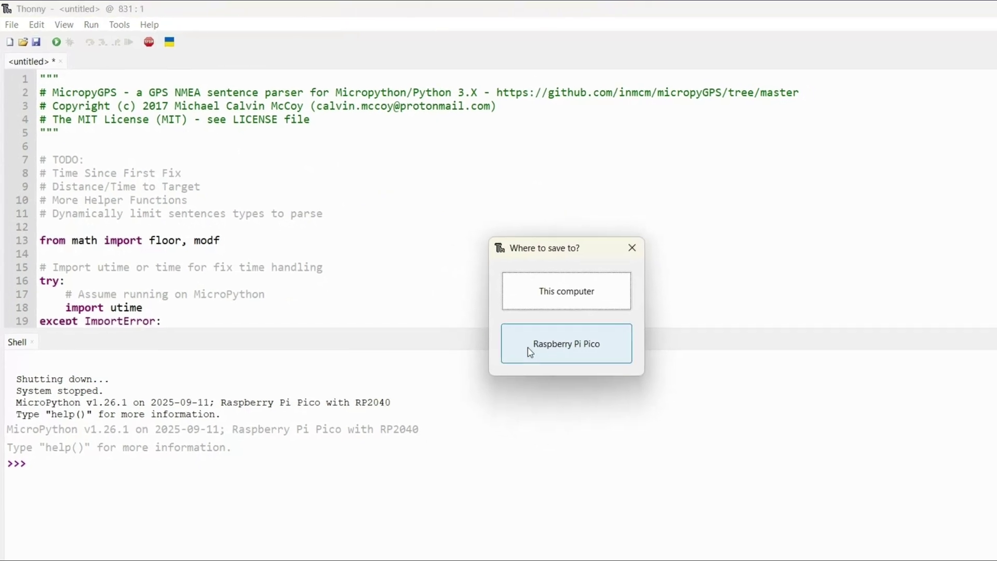
left_click(528, 351)
type("microgps.py")
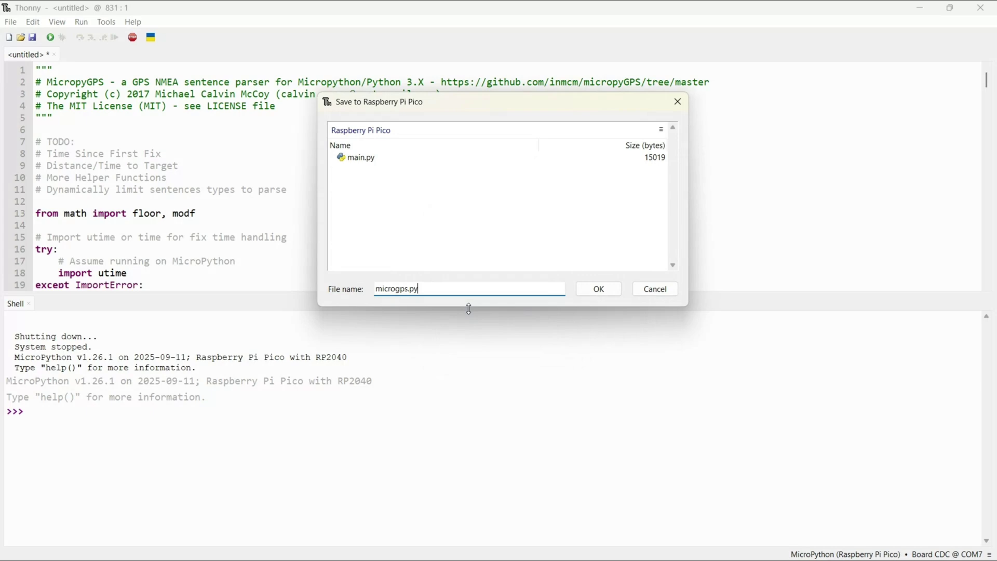
key("Return")
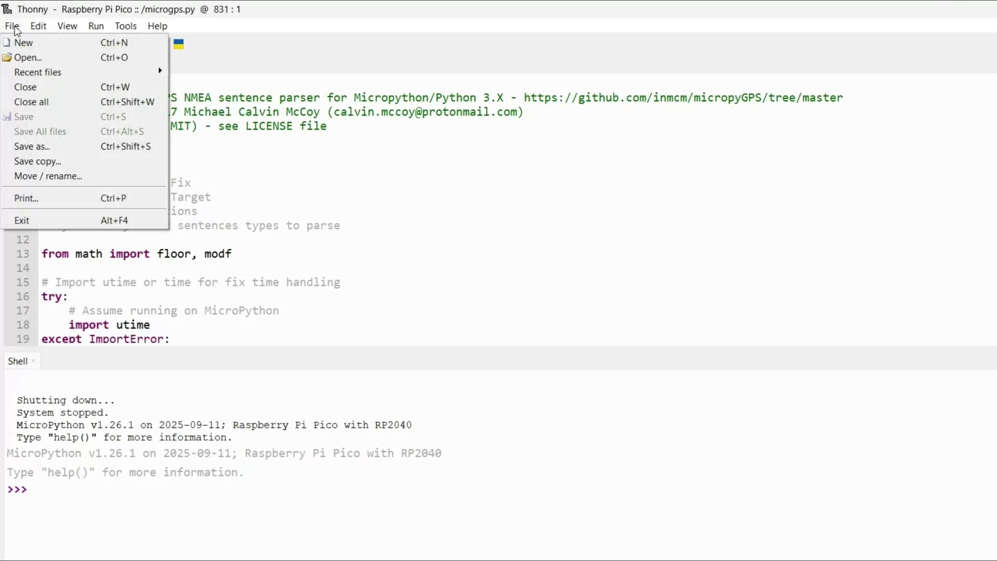
Create a new script with the vehicle tracking main.py code and check its LOCATION_INTERVAL_MS line
left_click(34, 47)
key("super+v")
left_click(155, 189)
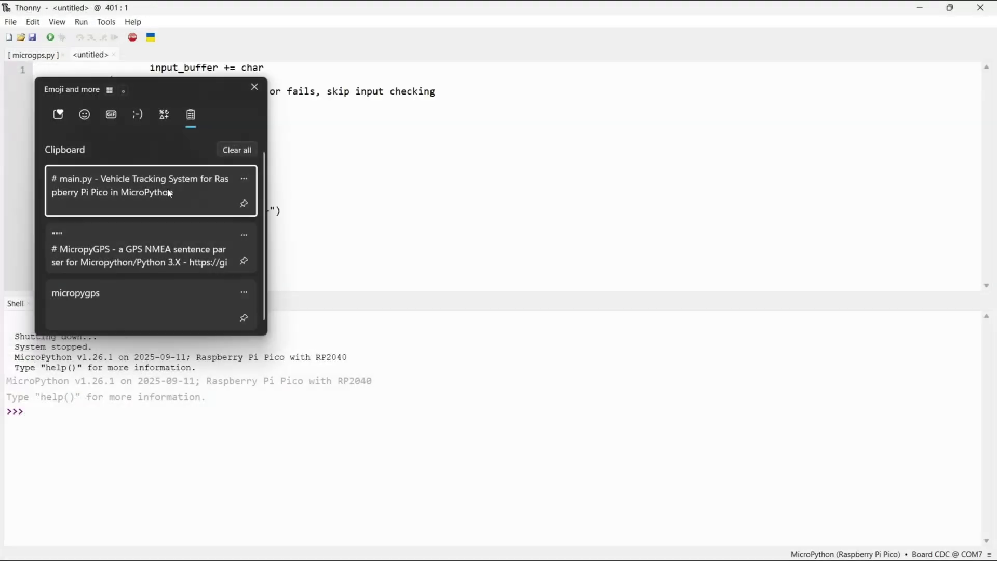
left_click_drag(207, 228, 63, 229)
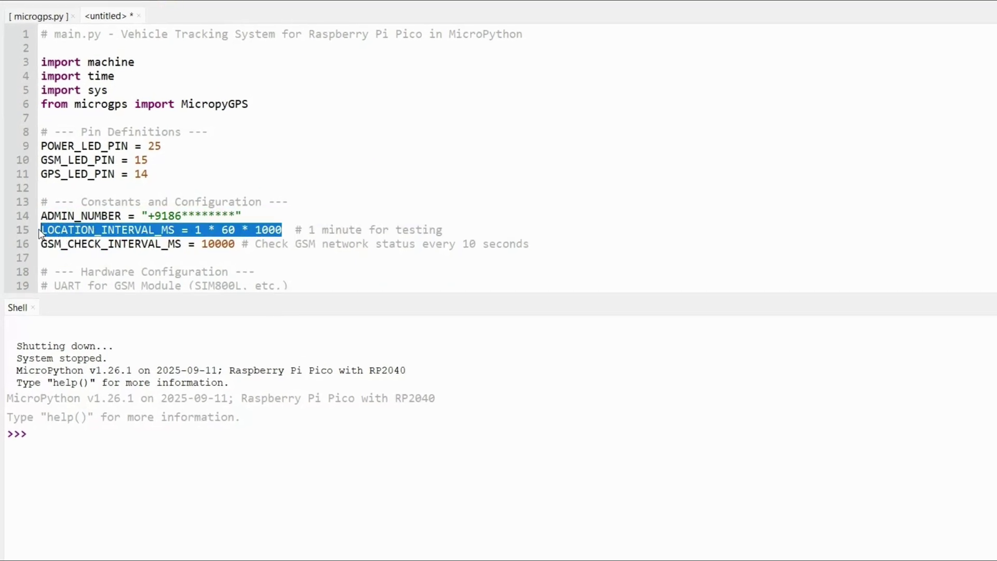
left_click(216, 230)
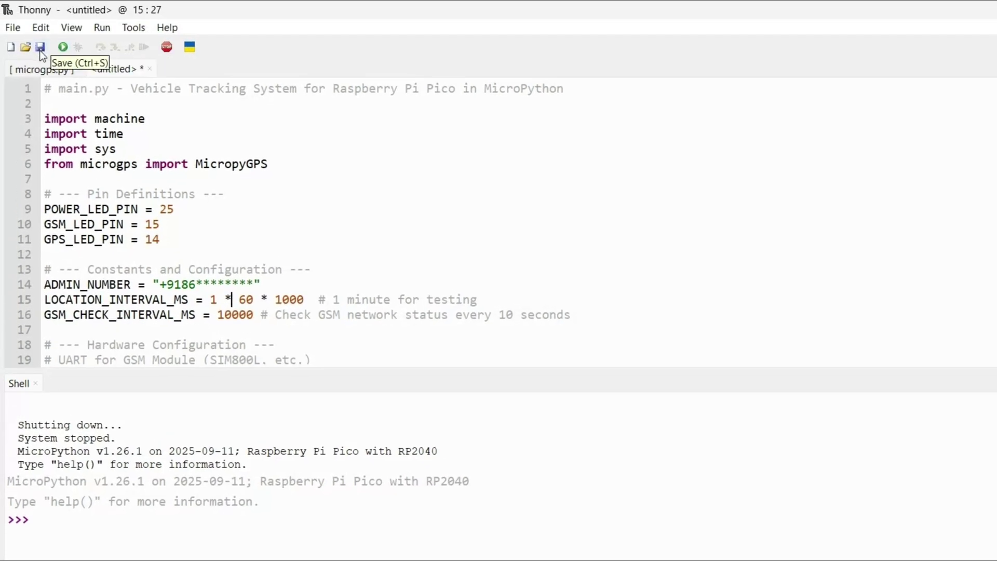
Save the script to the Raspberry Pi Pico as main.py, overwriting the existing file
left_click(40, 48)
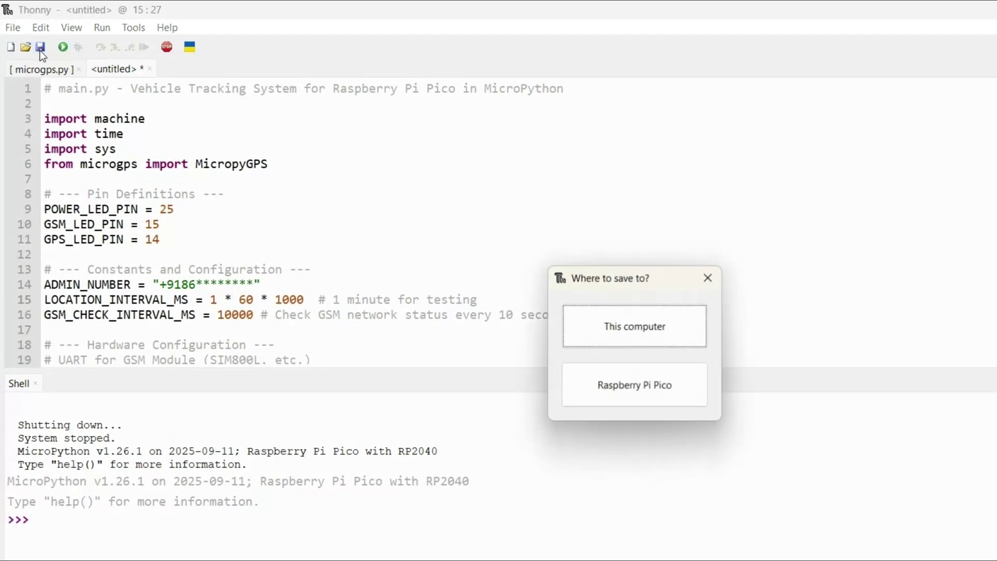
left_click(466, 306)
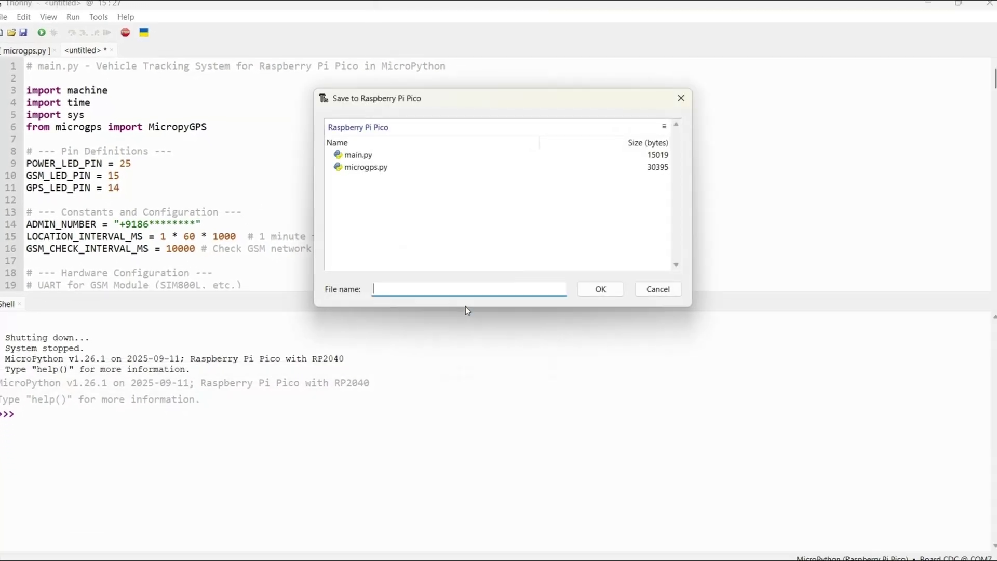
type("mai")
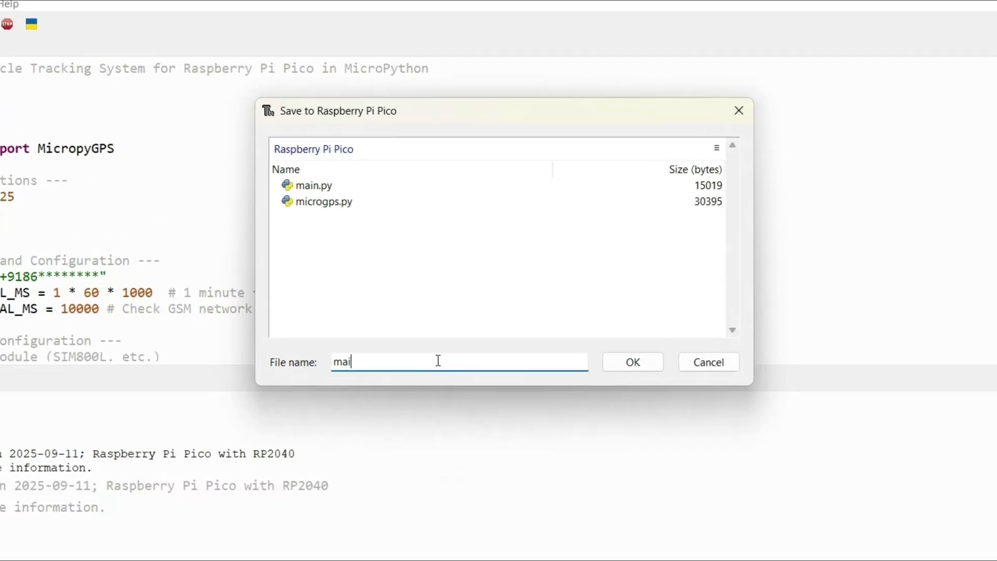
type("n.py")
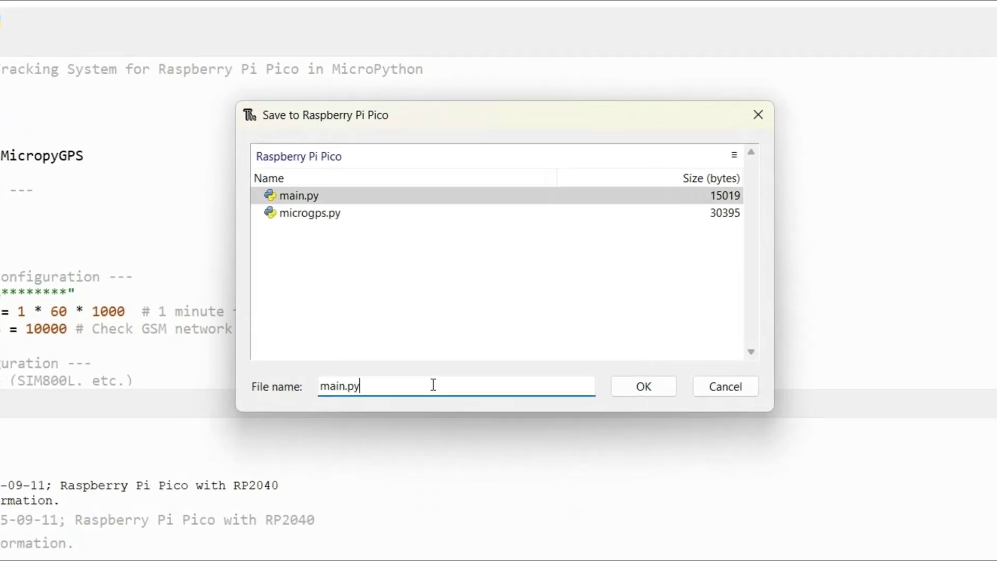
key("Return")
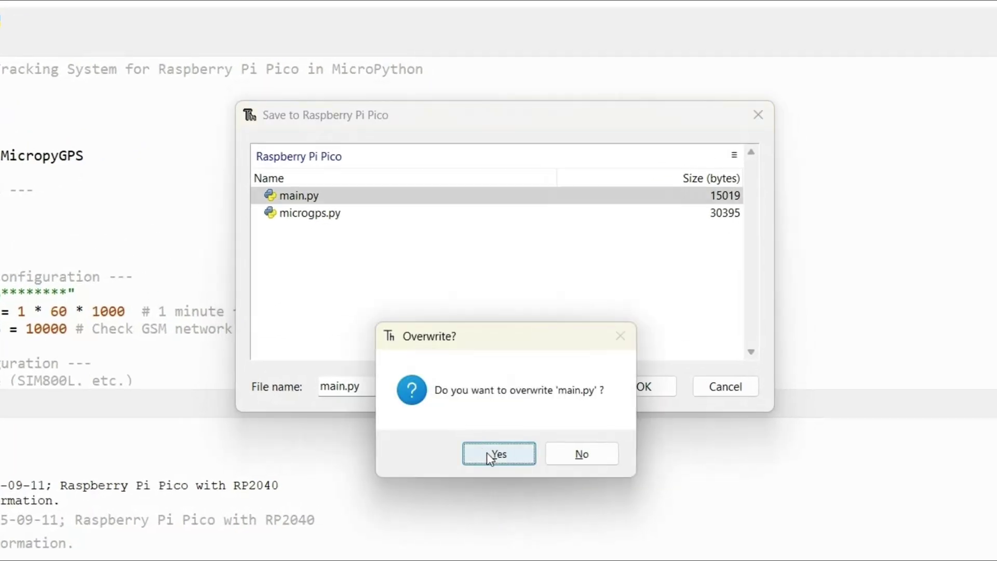
left_click(489, 457)
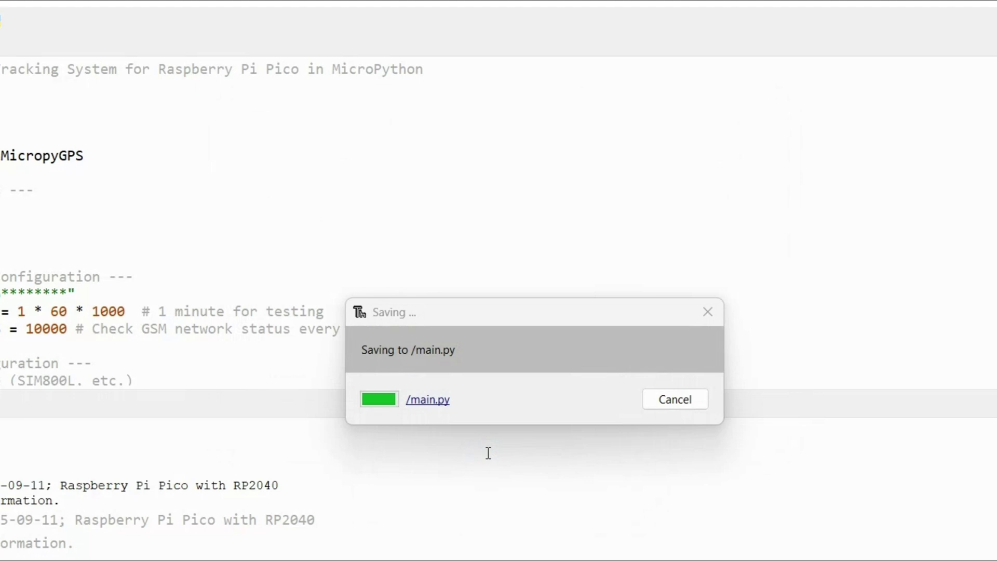